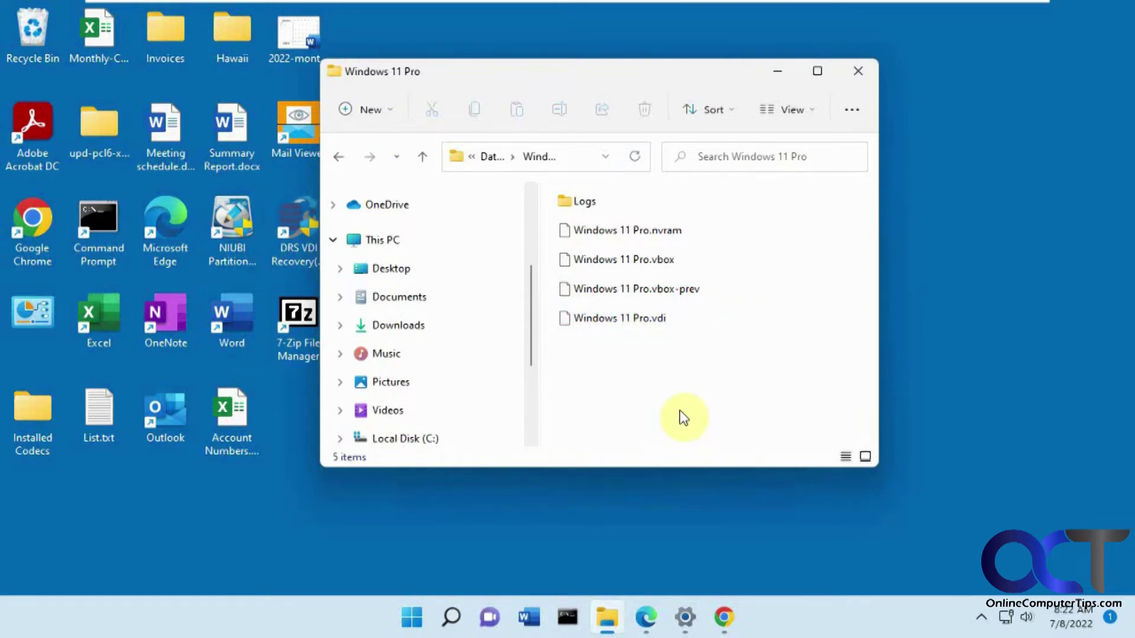
Select Windows 11 Pro.vdi in the Windows 11 Pro folder and shift the Explorer window aside
{"action": "left_click", "coordinate": [647, 322]}
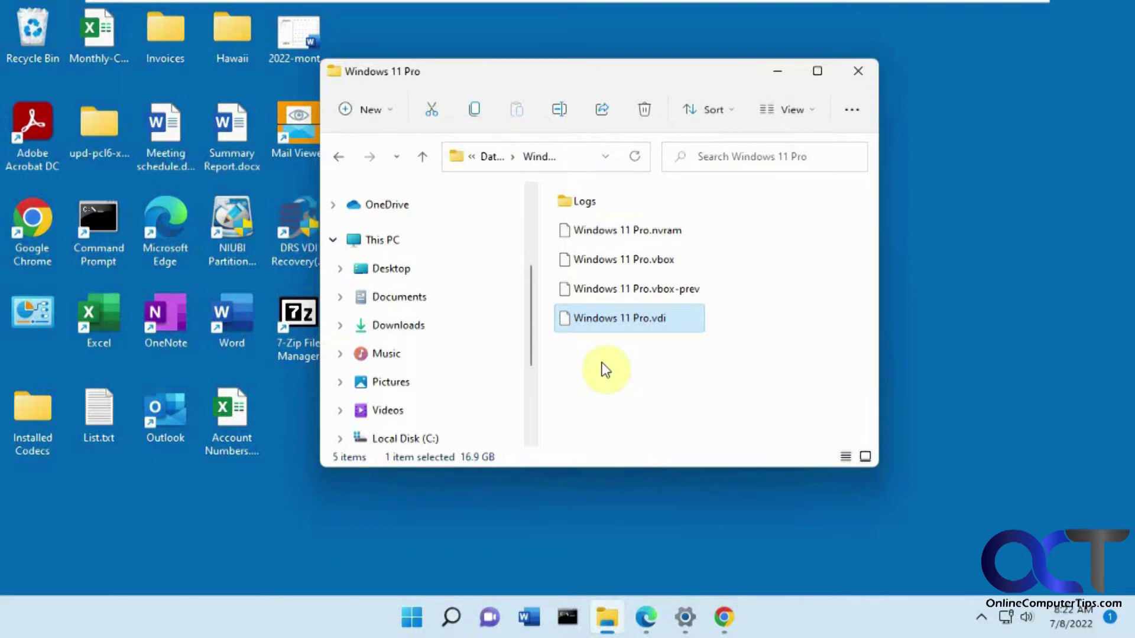
{"action": "left_click_drag", "start_coordinate": [552, 72], "coordinate": [586, 56]}
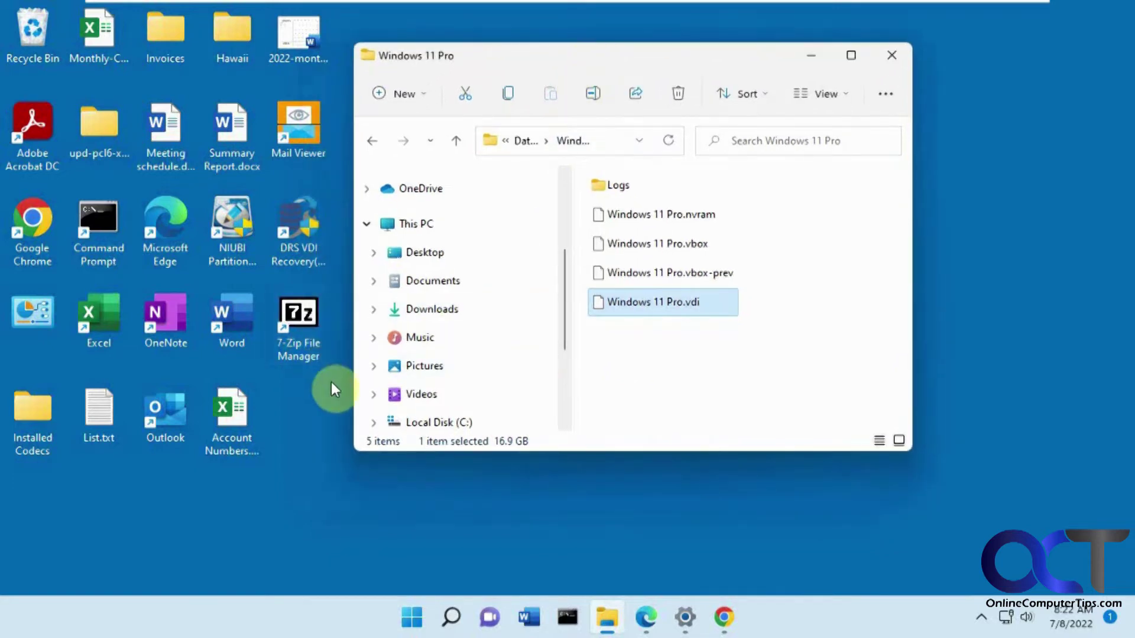
Launch 7-Zip, open E:\Windows 11 Pro\Windows 11 Pro.vdi, then its 2.Basic data partition.img
{"action": "double_click", "coordinate": [306, 331]}
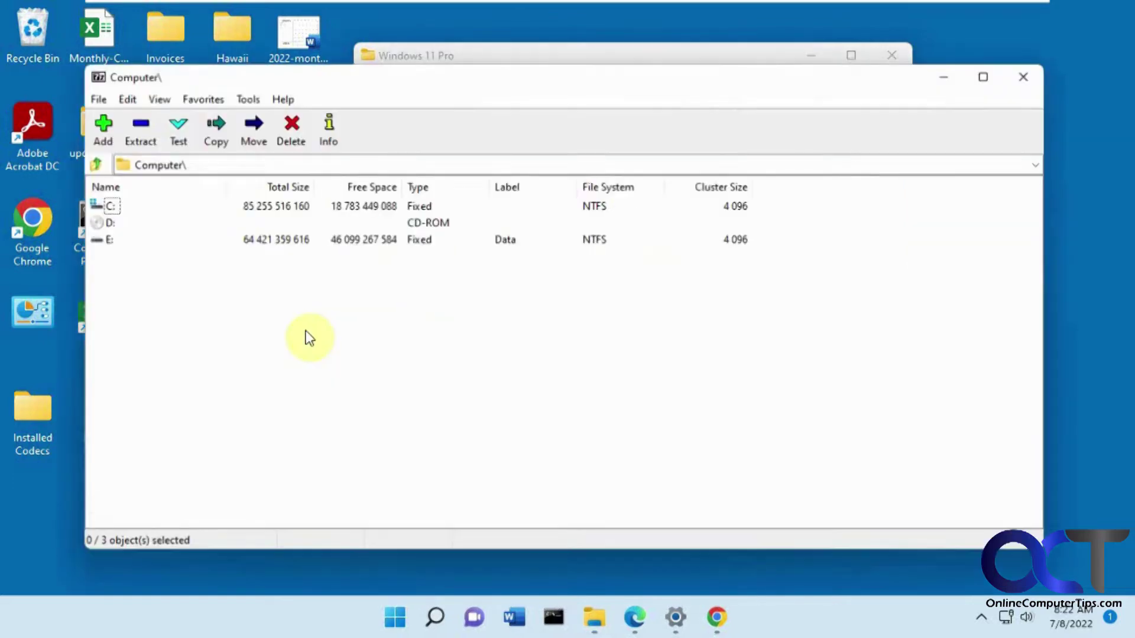
{"action": "double_click", "coordinate": [105, 239]}
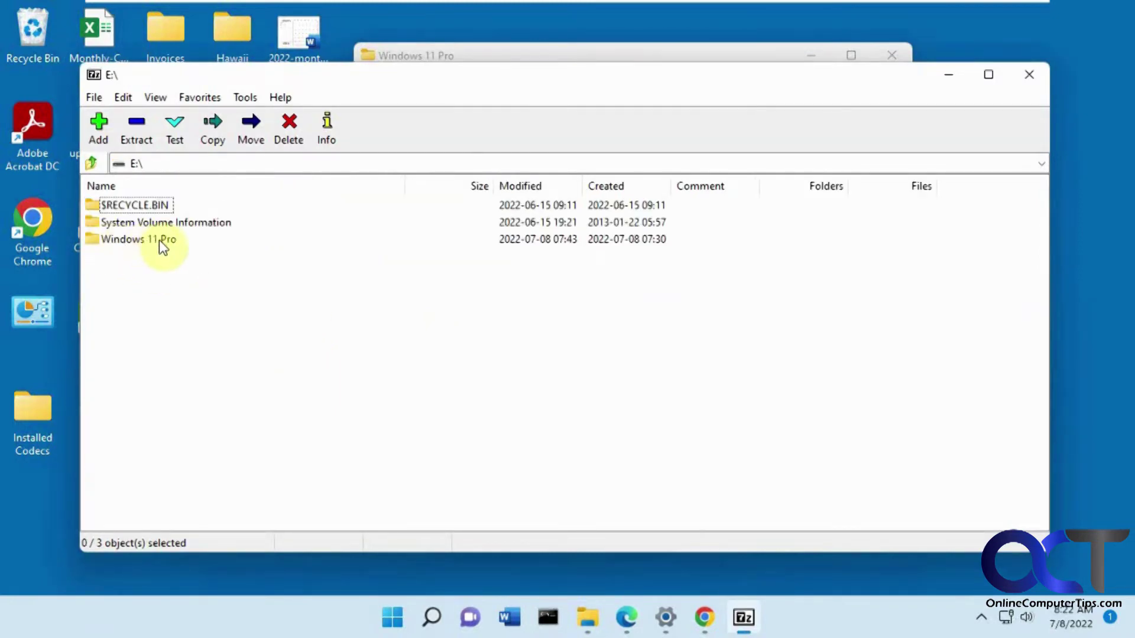
{"action": "double_click", "coordinate": [159, 239]}
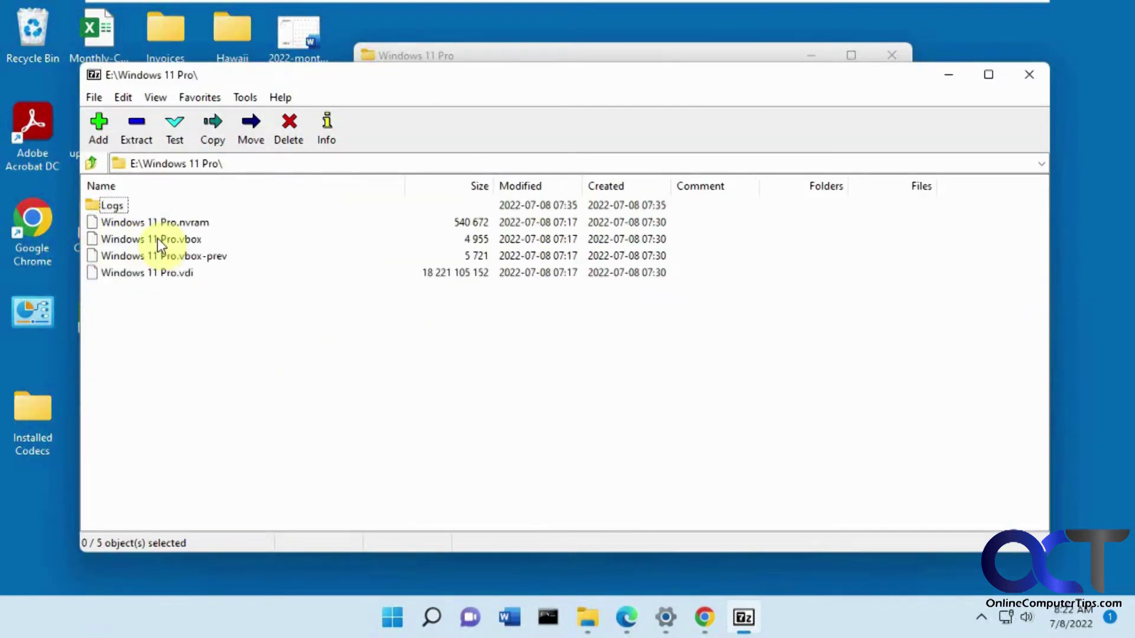
{"action": "left_click", "coordinate": [172, 276]}
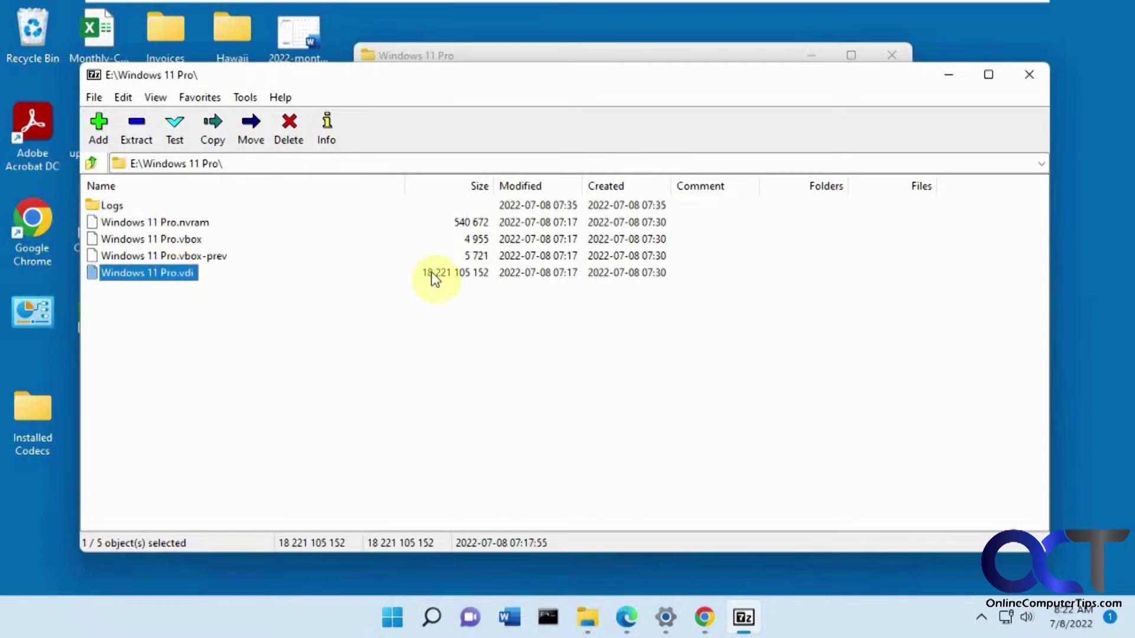
{"action": "double_click", "coordinate": [179, 273]}
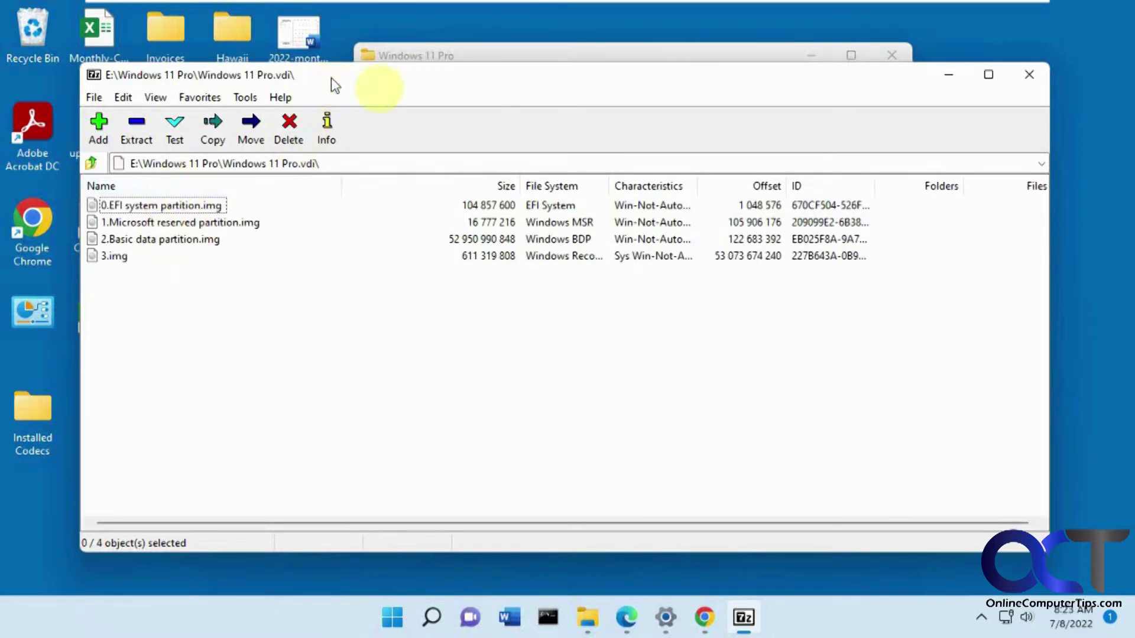
{"action": "left_click_drag", "start_coordinate": [330, 77], "coordinate": [386, 72]}
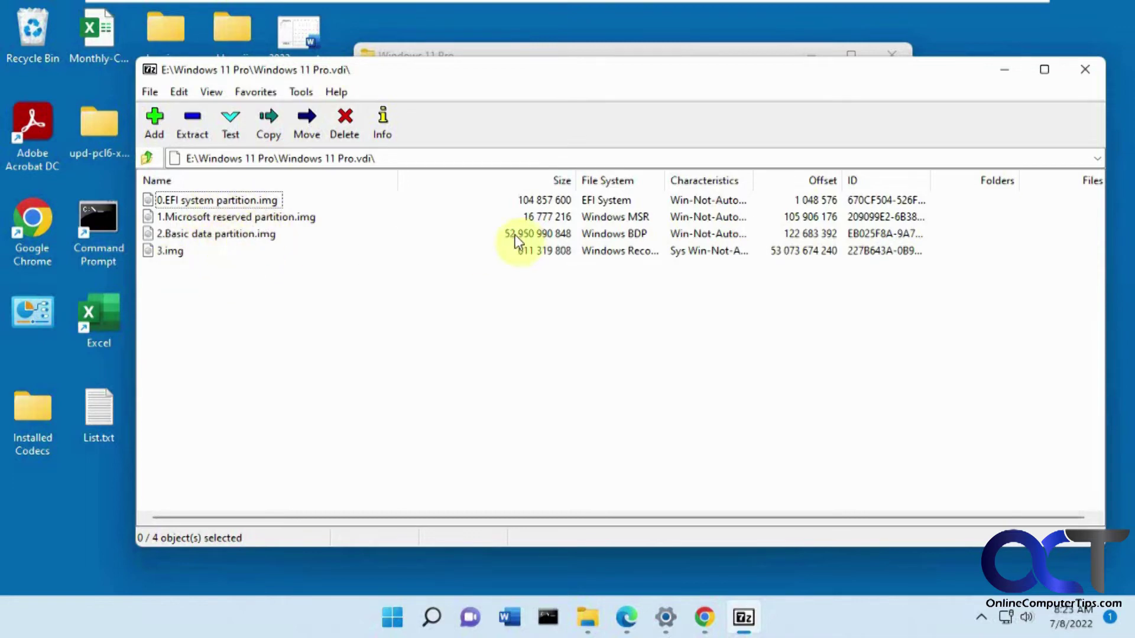
{"action": "double_click", "coordinate": [254, 233]}
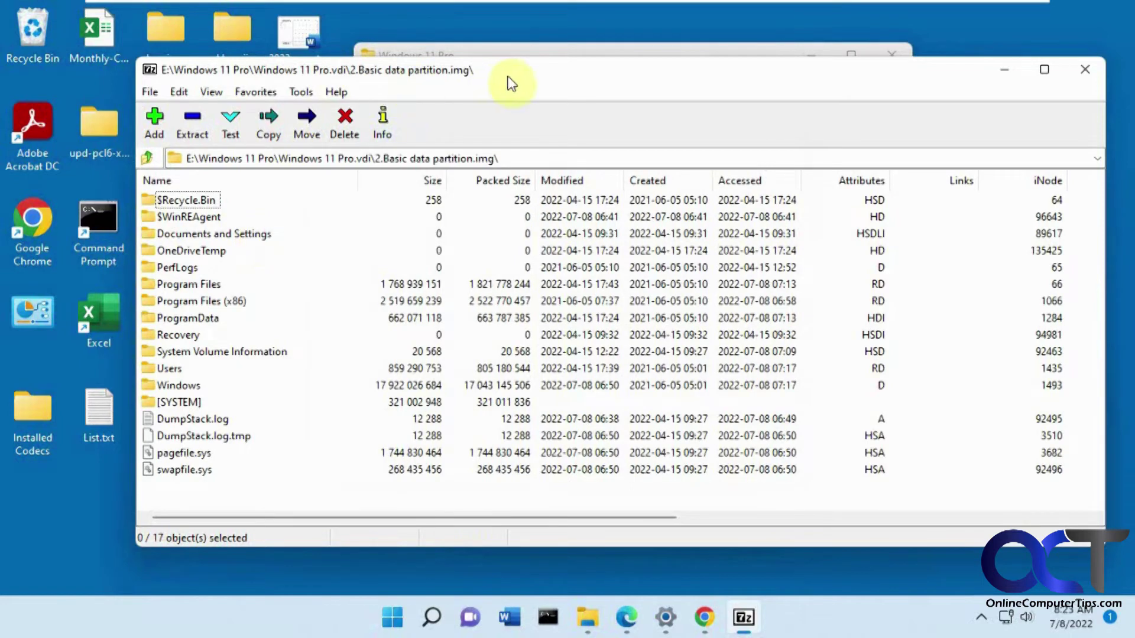
Drag bookmark.htm from Users > user > Documents onto the desktop, then close 7-Zip
{"action": "left_click_drag", "start_coordinate": [506, 72], "coordinate": [538, 65]}
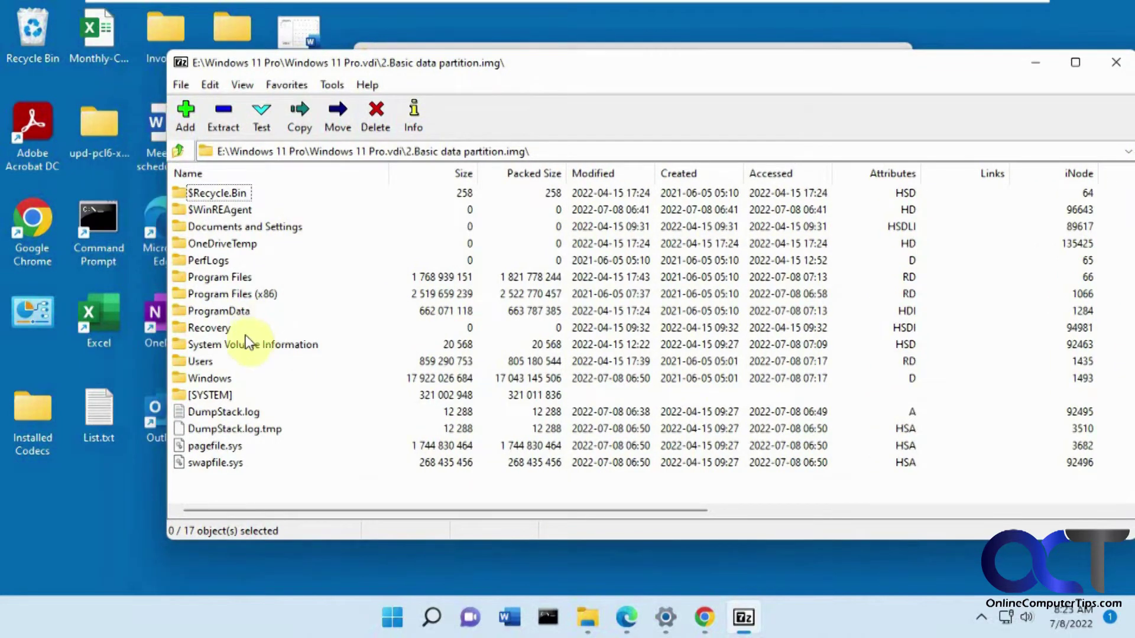
{"action": "double_click", "coordinate": [207, 362]}
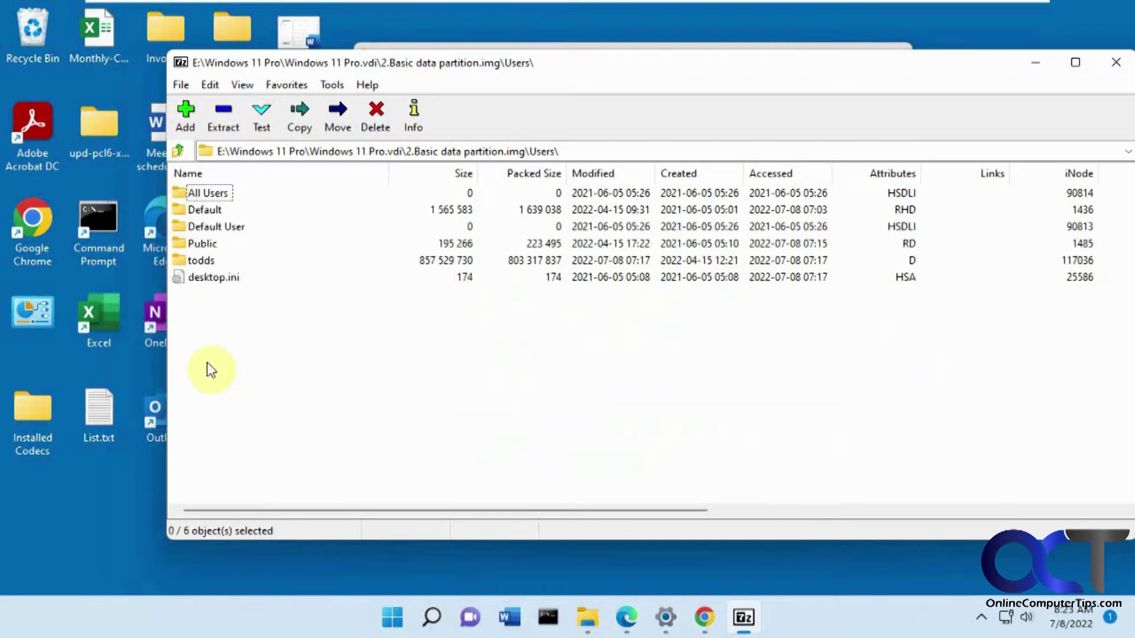
{"action": "double_click", "coordinate": [201, 260]}
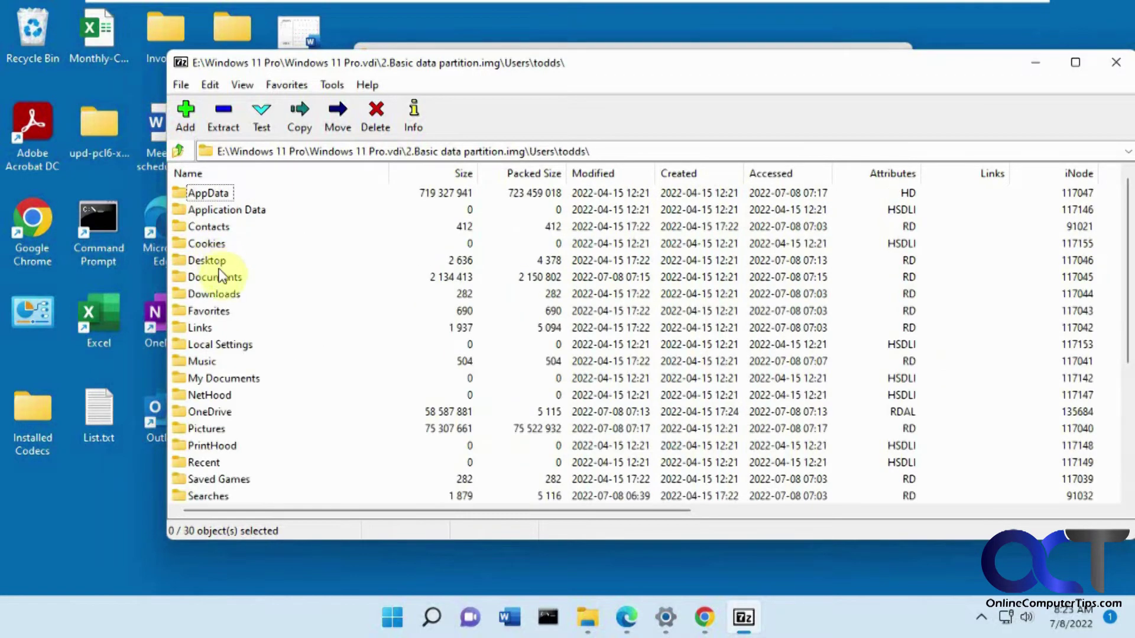
{"action": "double_click", "coordinate": [215, 281]}
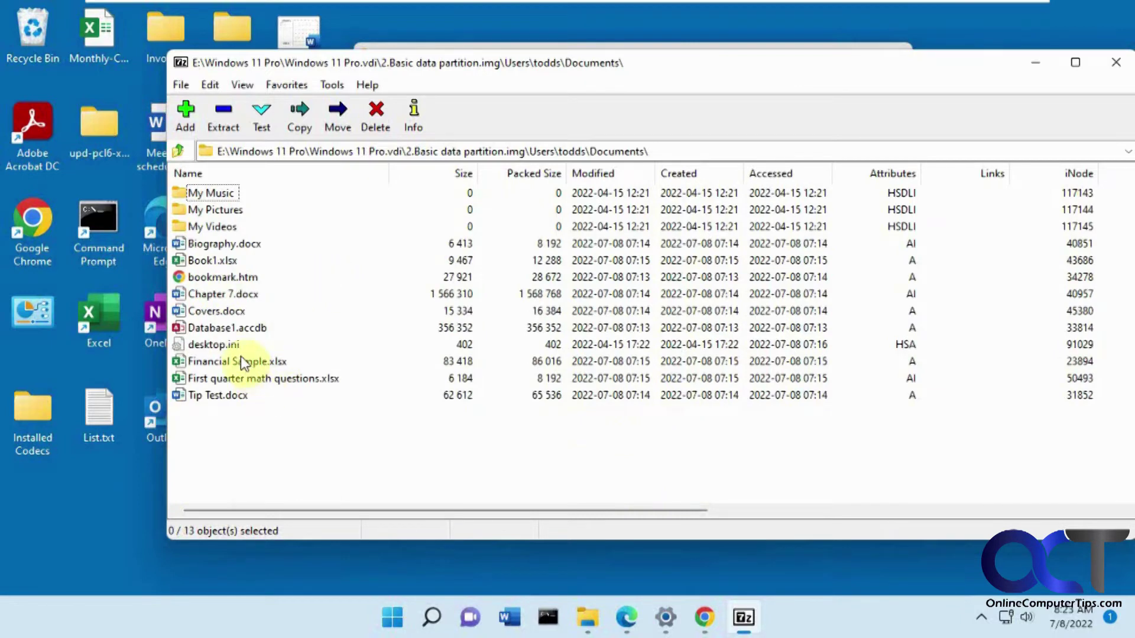
{"action": "left_click_drag", "start_coordinate": [221, 277], "coordinate": [52, 533]}
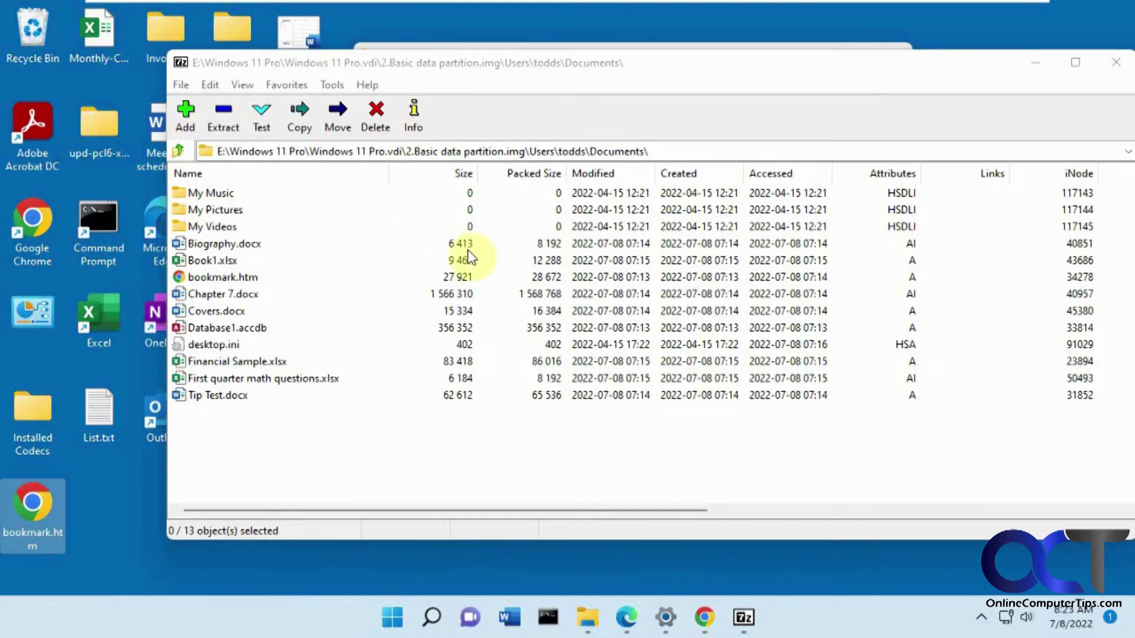
{"action": "left_click_drag", "start_coordinate": [833, 66], "coordinate": [763, 74]}
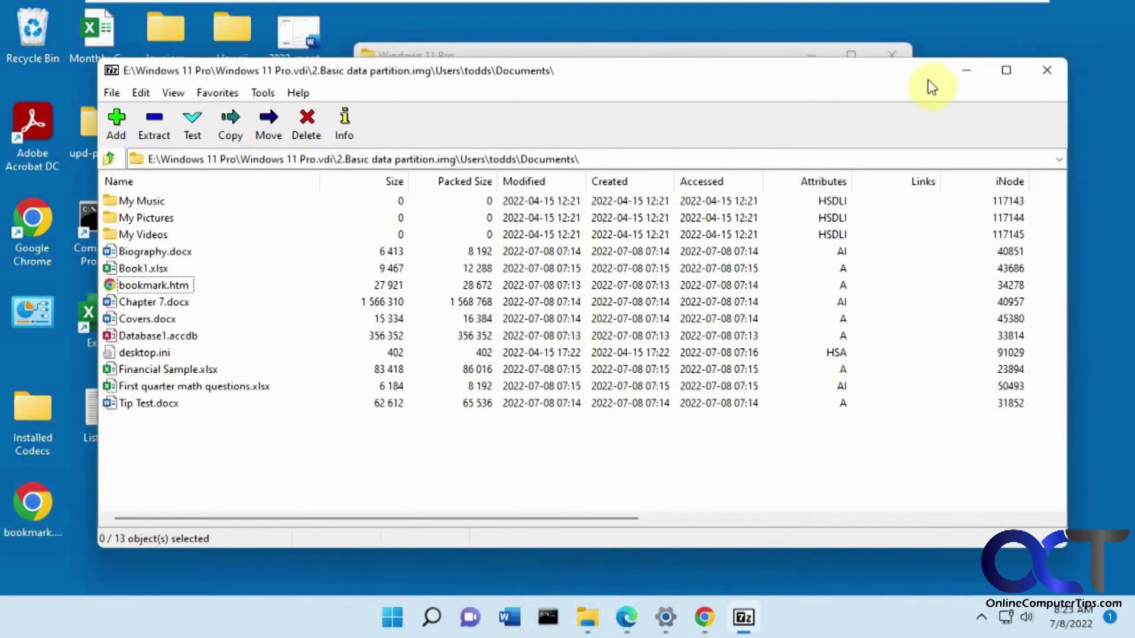
{"action": "left_click", "coordinate": [1042, 72]}
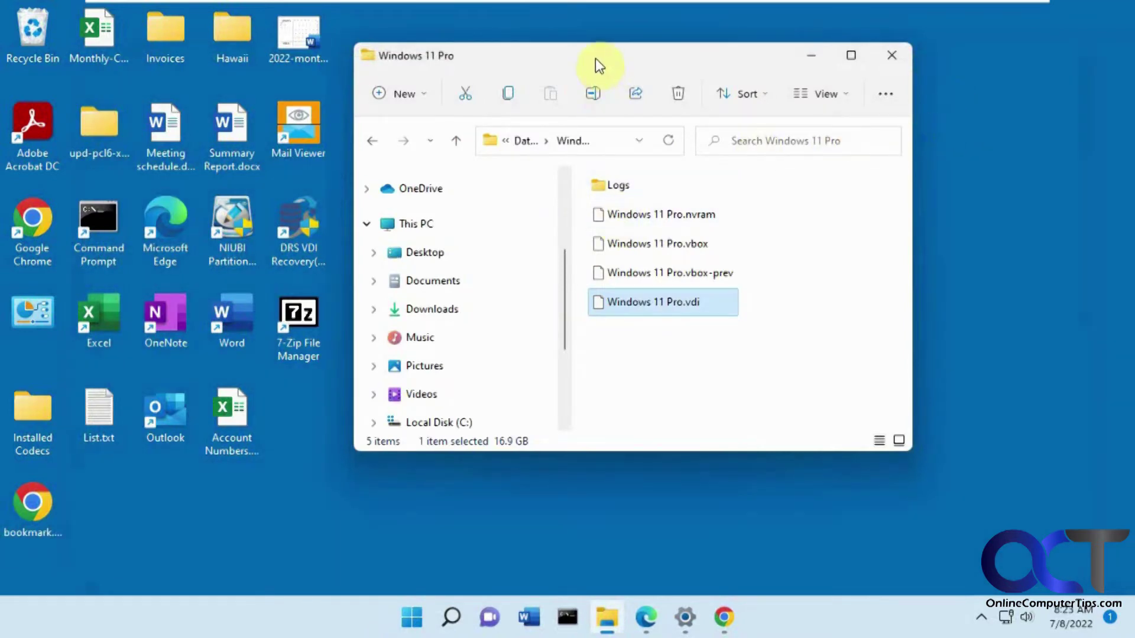
Launch DRS VDI Recovery from its desktop shortcut and allow it to run
{"action": "mouse_move", "coordinate": [702, 308]}
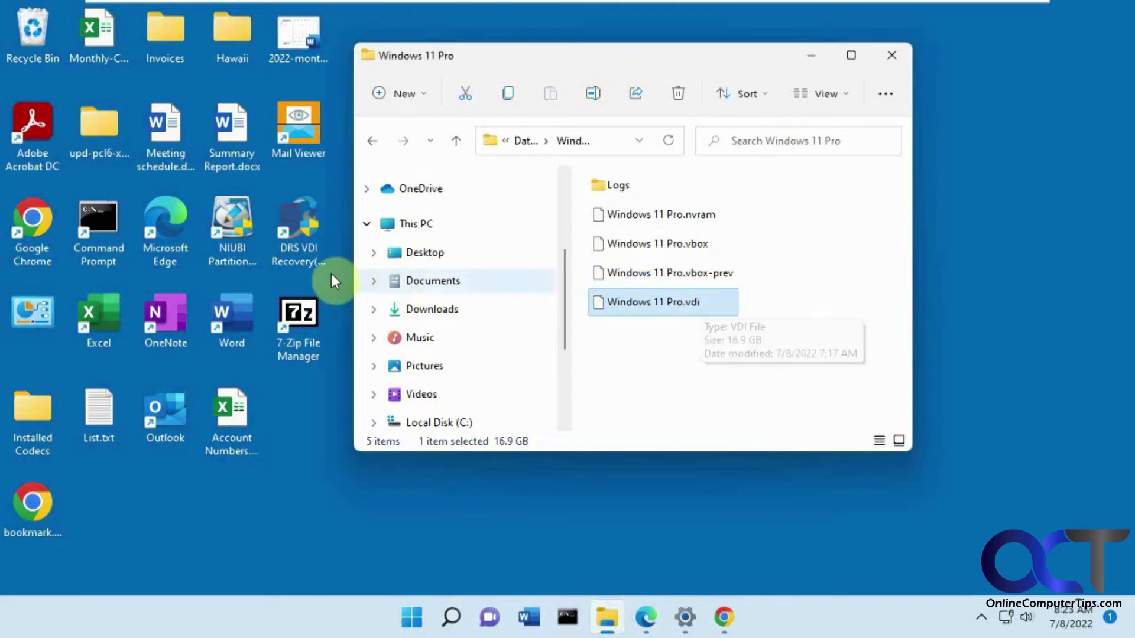
{"action": "left_click", "coordinate": [307, 254]}
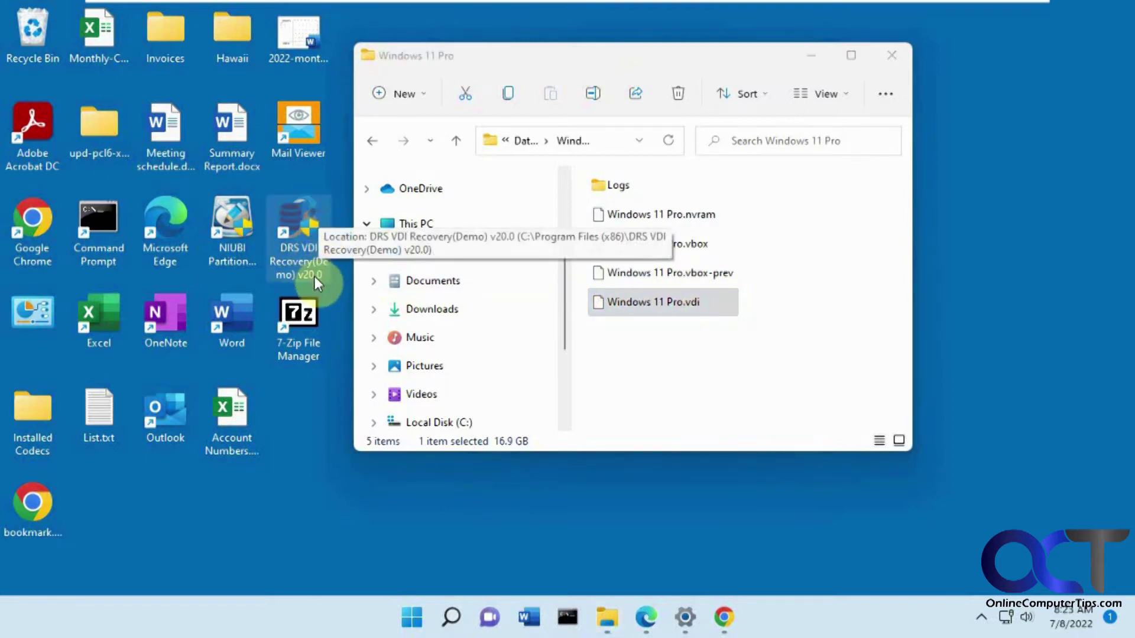
{"action": "double_click", "coordinate": [297, 228]}
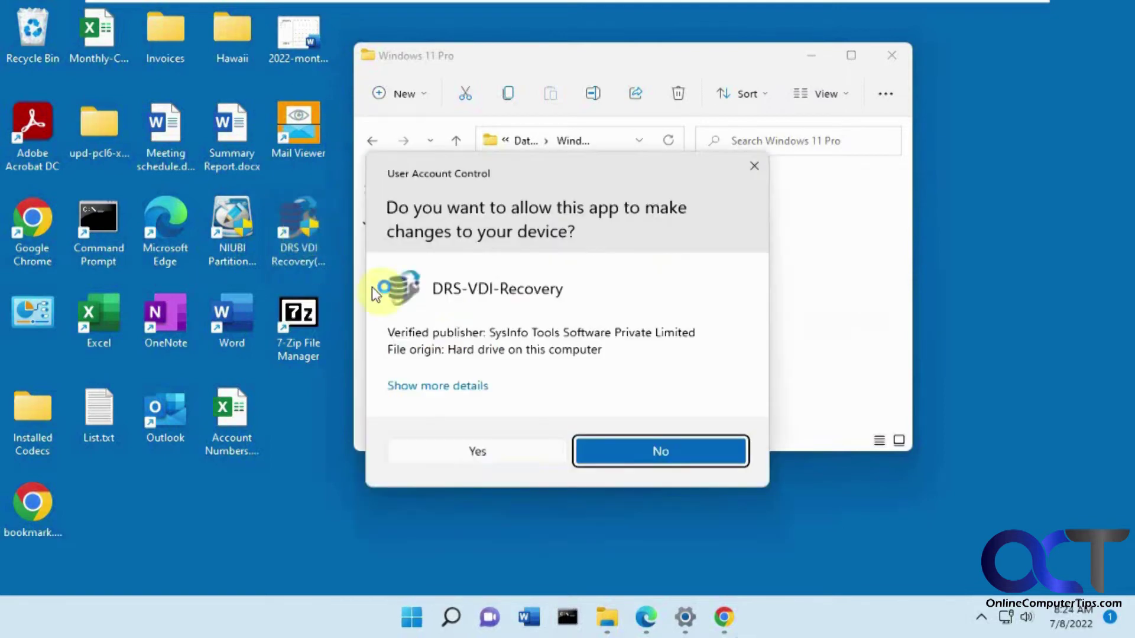
{"action": "left_click", "coordinate": [486, 449]}
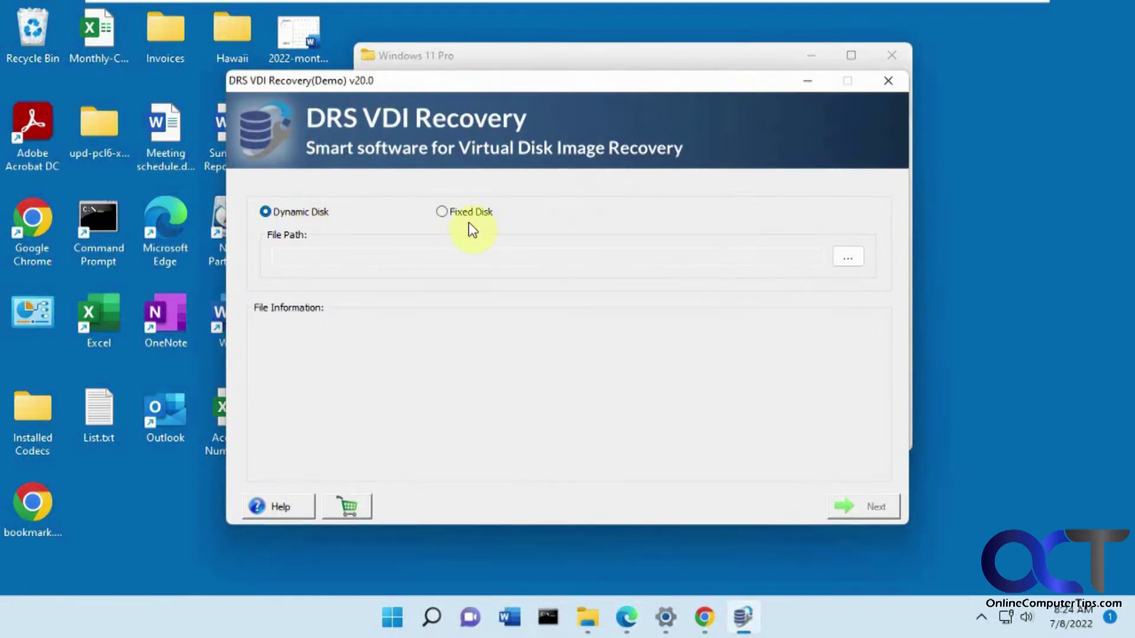
Load Windows 11 Pro.vdi into DRS VDI Recovery and continue to the scan-mode page
{"action": "left_click", "coordinate": [839, 259]}
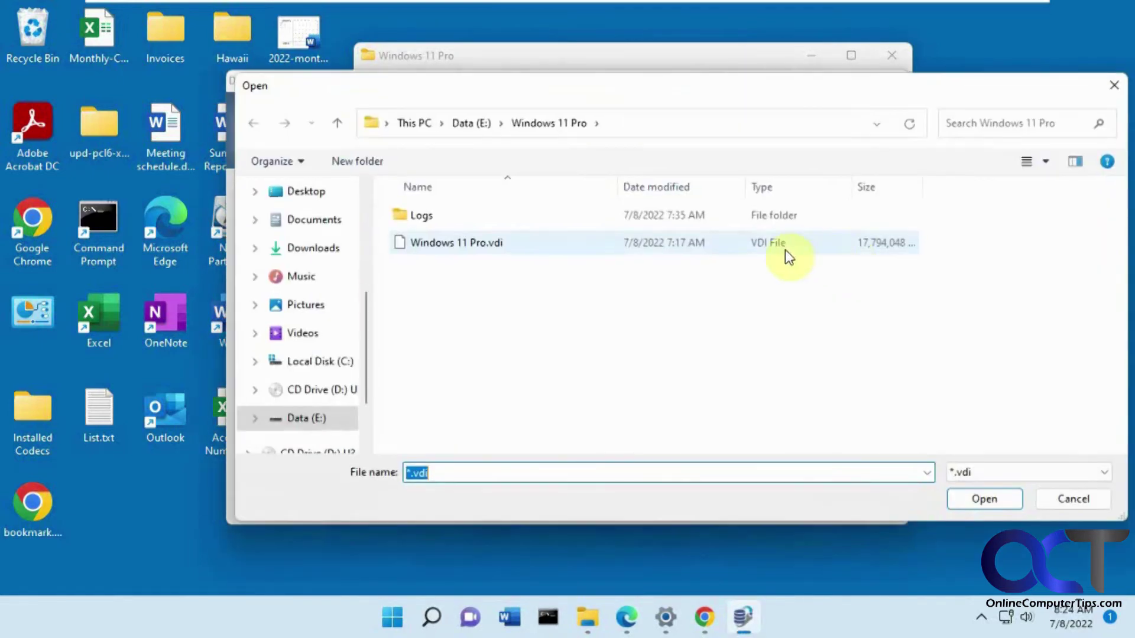
{"action": "double_click", "coordinate": [469, 246]}
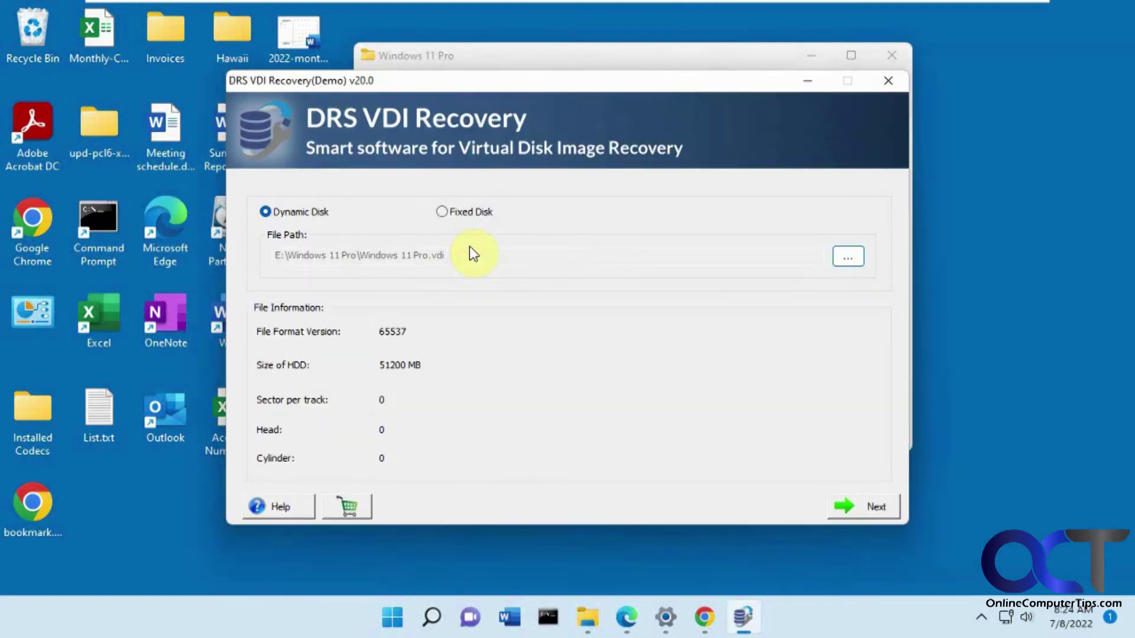
{"action": "left_click", "coordinate": [871, 503]}
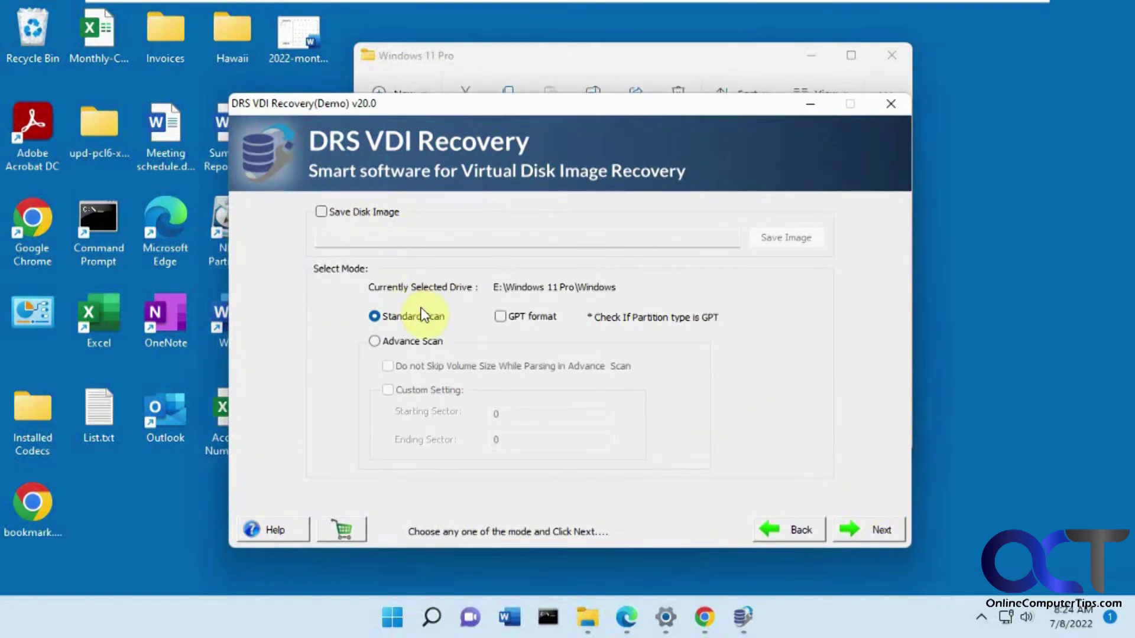
Try a Standard Scan on volume 0 and dismiss the unknown-volume error
{"action": "left_click_drag", "start_coordinate": [488, 107], "coordinate": [482, 78]}
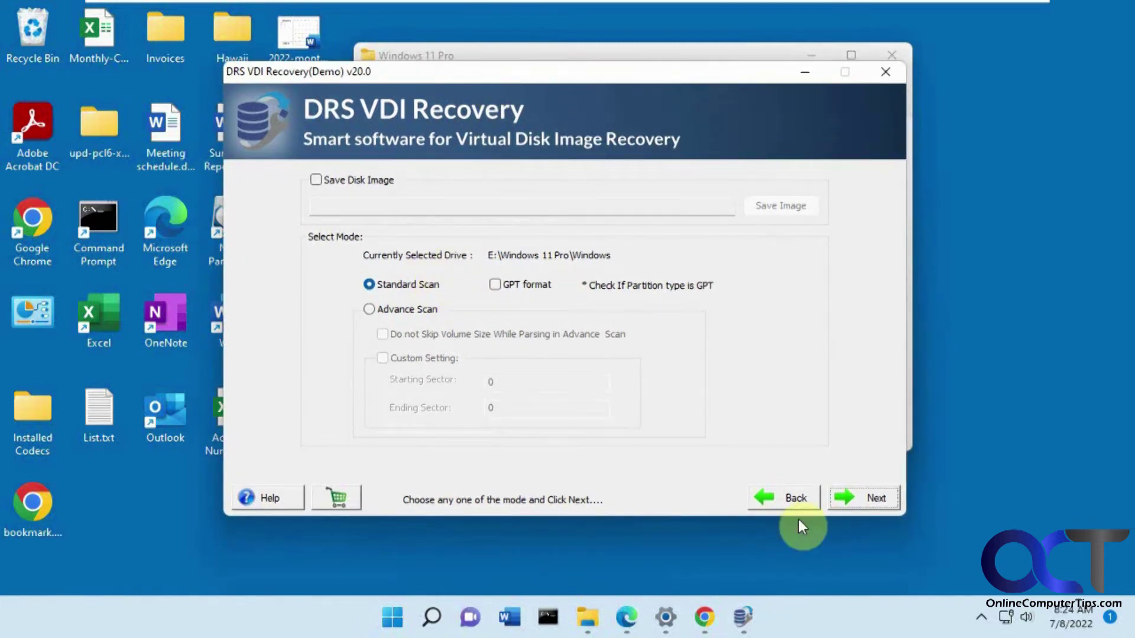
{"action": "left_click", "coordinate": [864, 499]}
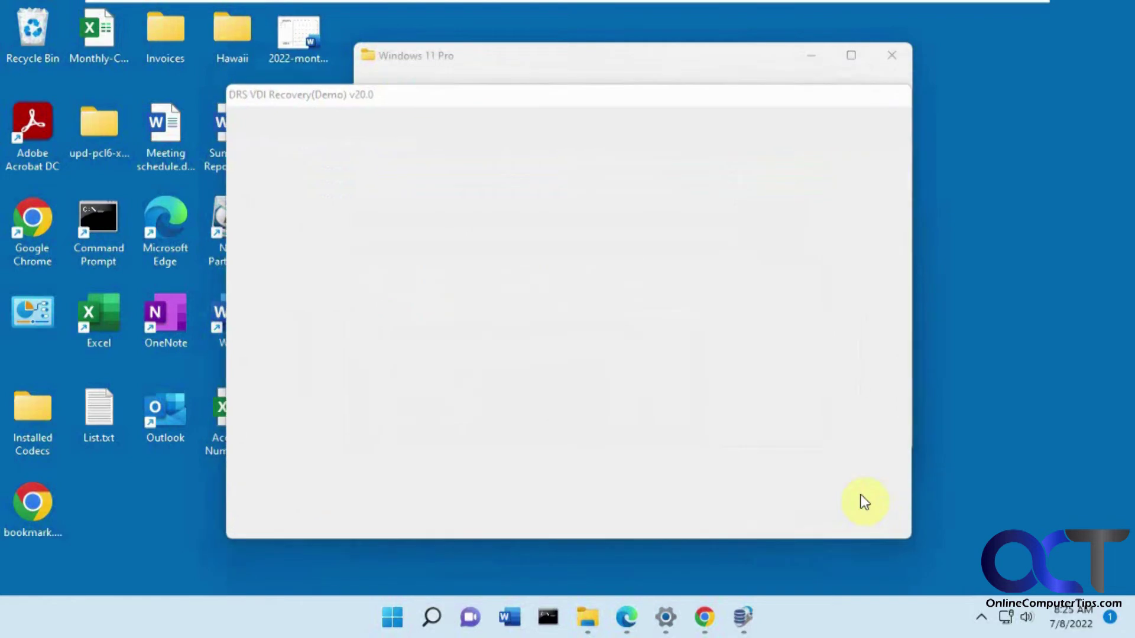
{"action": "left_click", "coordinate": [358, 245]}
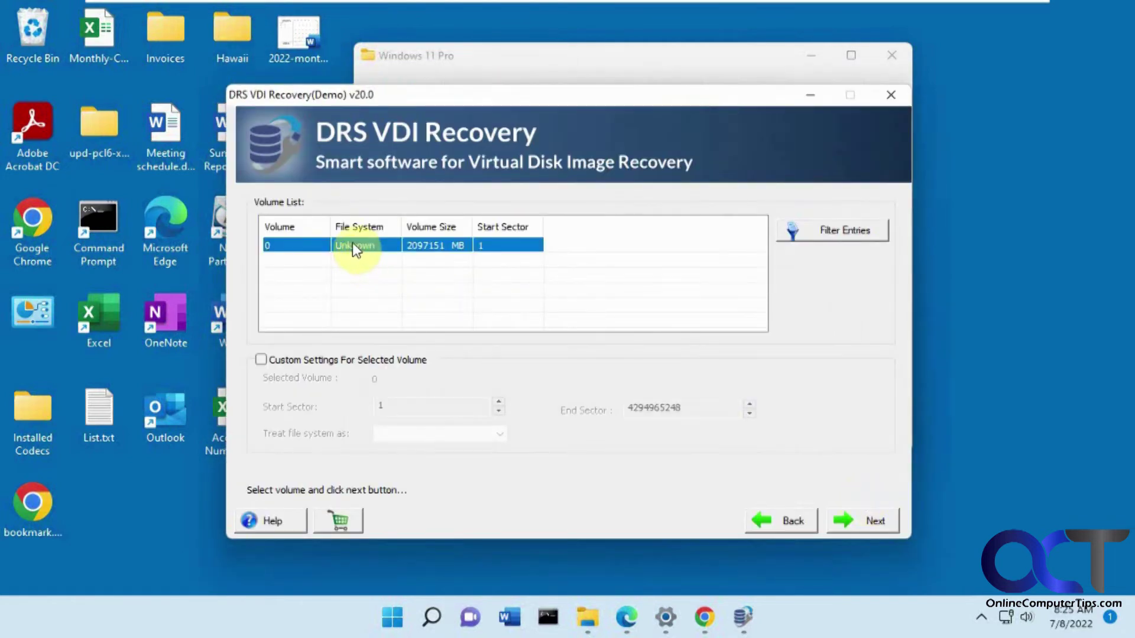
{"action": "left_click", "coordinate": [861, 522]}
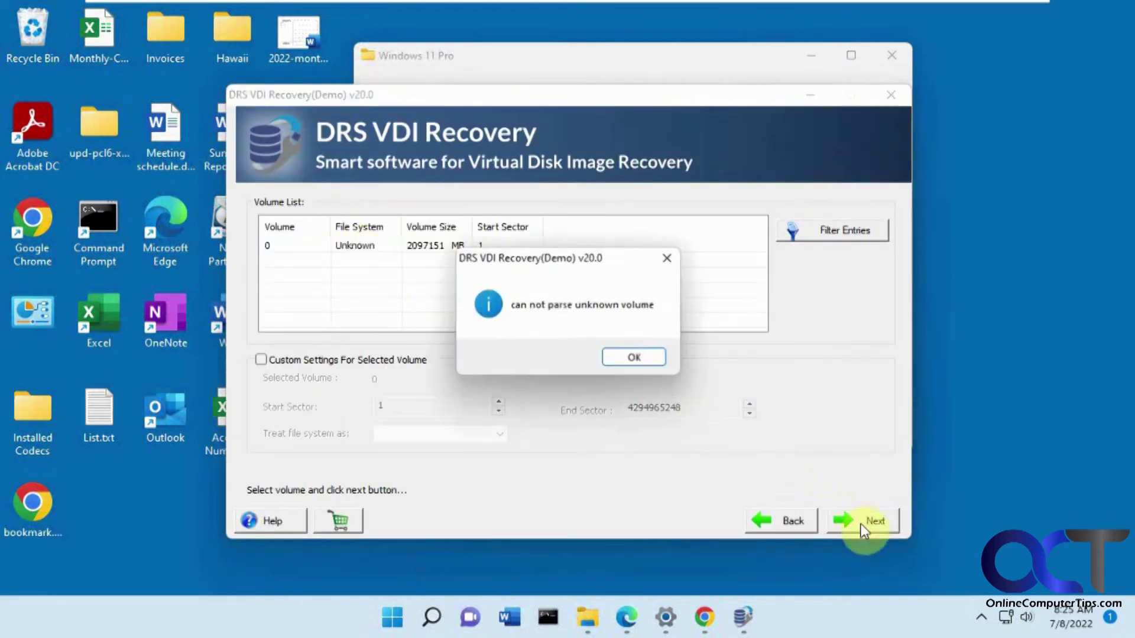
{"action": "left_click", "coordinate": [634, 355]}
Go back, run an Advance Scan instead, and acknowledge the partitions-found message
{"action": "left_click", "coordinate": [776, 520]}
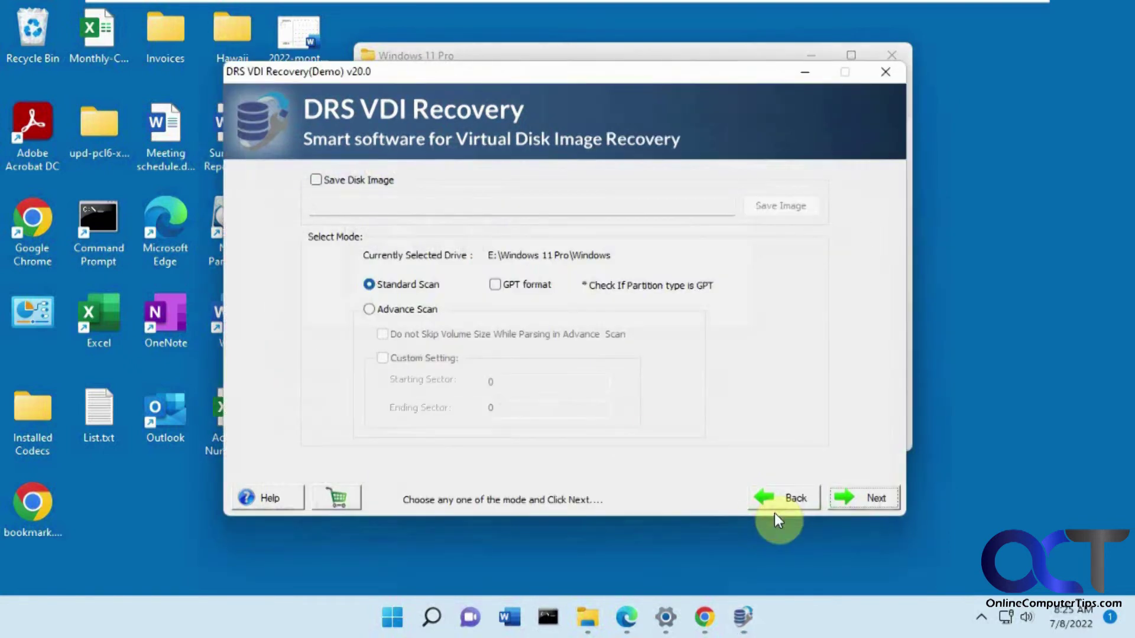
{"action": "left_click", "coordinate": [408, 312]}
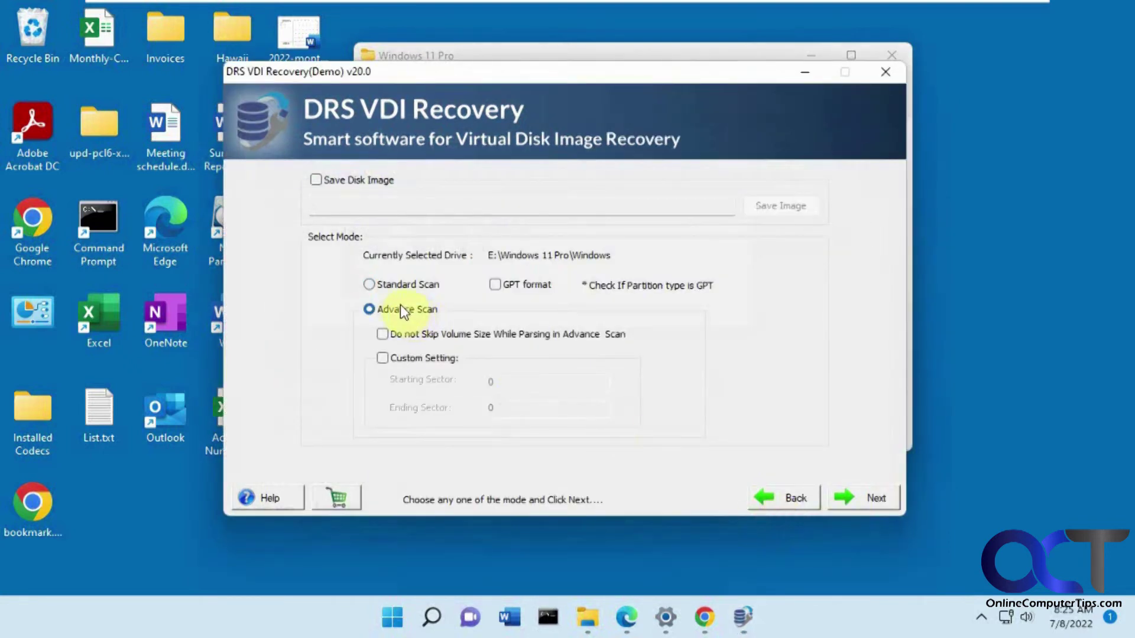
{"action": "left_click", "coordinate": [854, 502]}
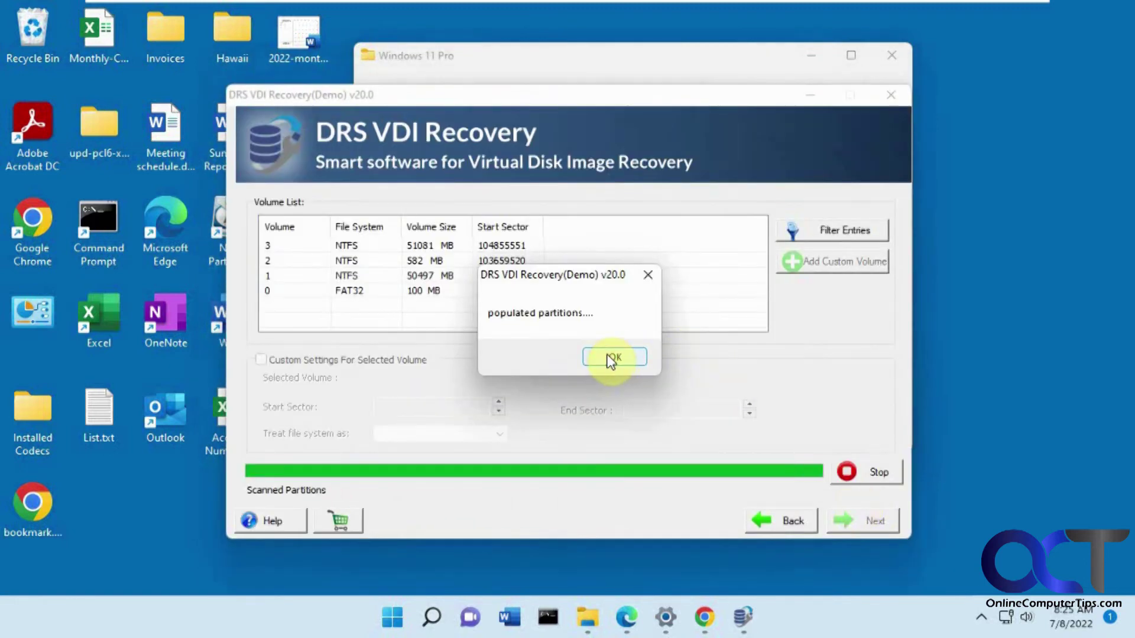
{"action": "left_click", "coordinate": [612, 359]}
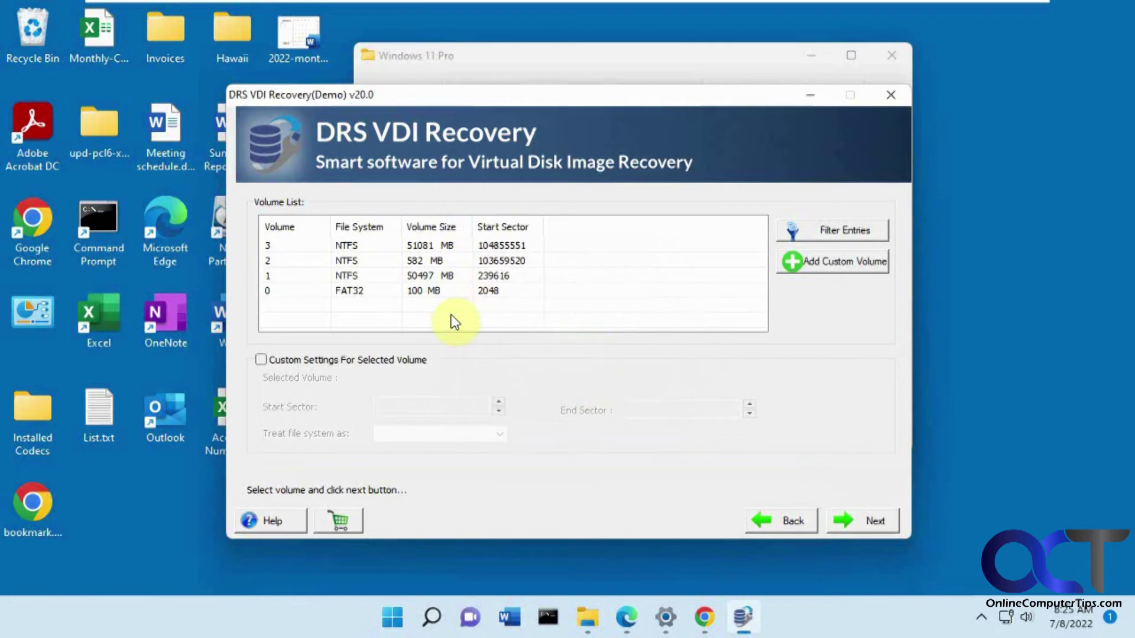
Select NTFS volume 1 (50497 MB) and run a Standard-mode recovery scan
{"action": "left_click", "coordinate": [432, 276]}
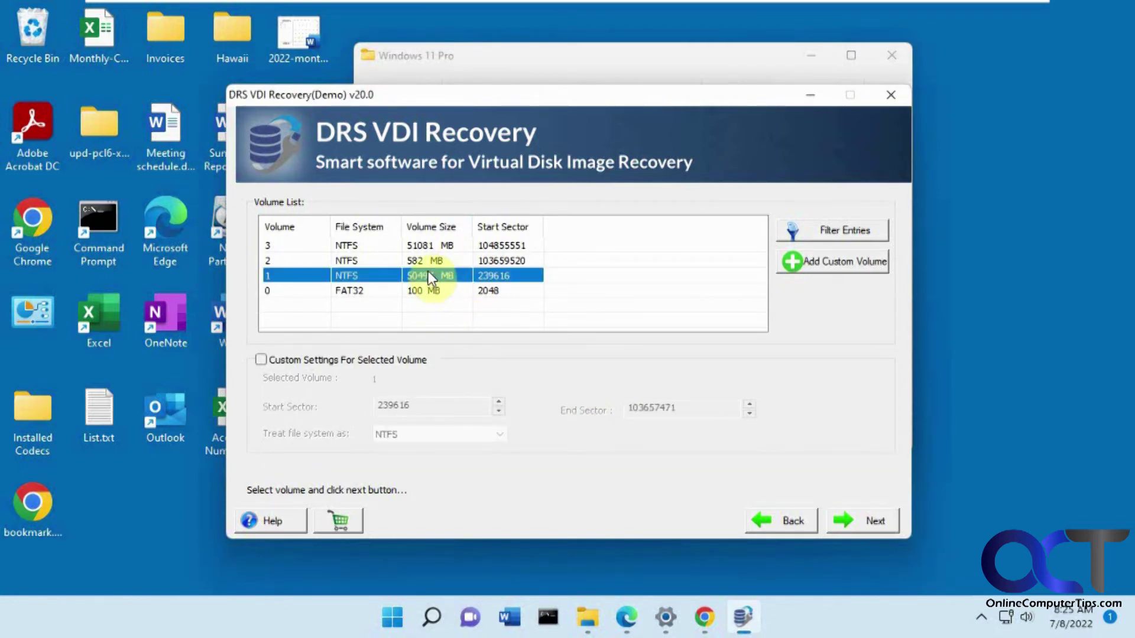
{"action": "left_click", "coordinate": [873, 526]}
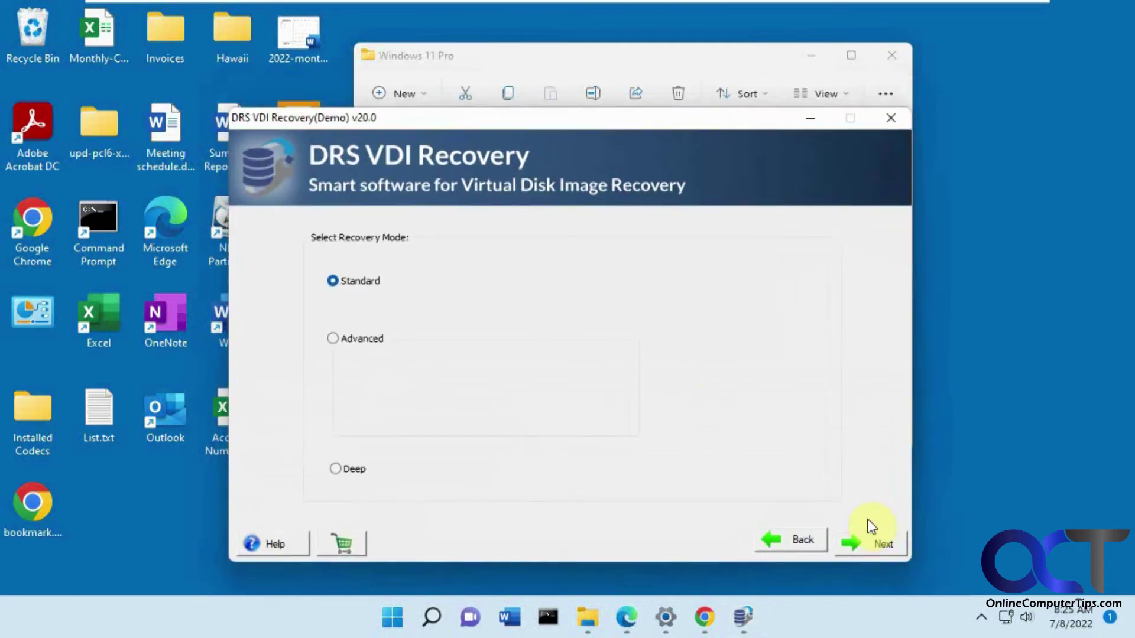
{"action": "left_click_drag", "start_coordinate": [516, 122], "coordinate": [510, 78]}
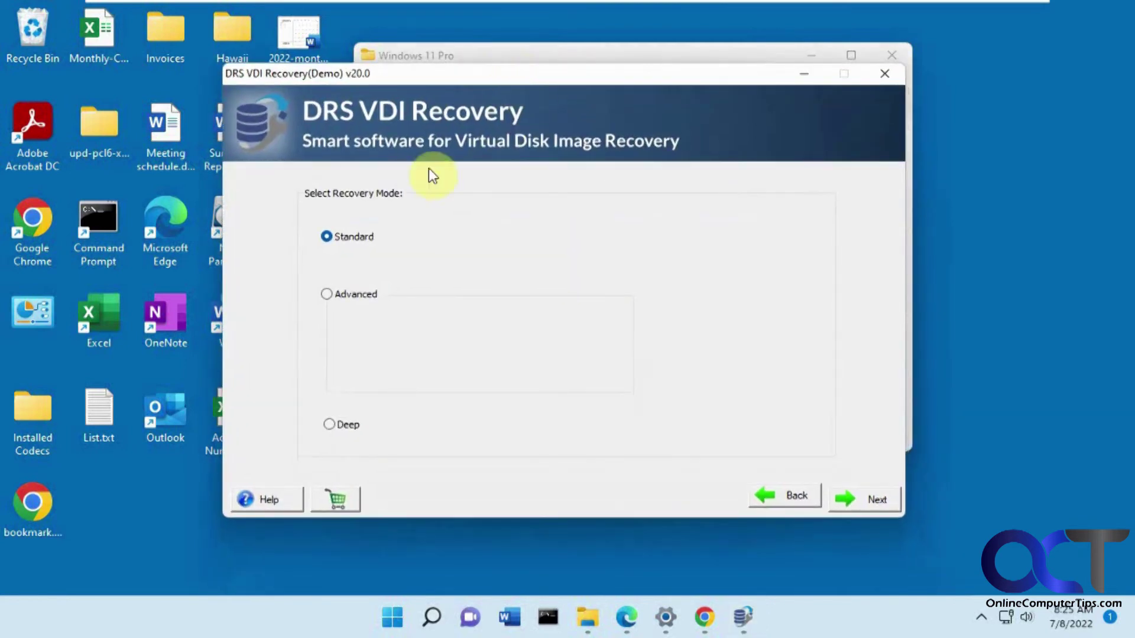
{"action": "left_click", "coordinate": [861, 502]}
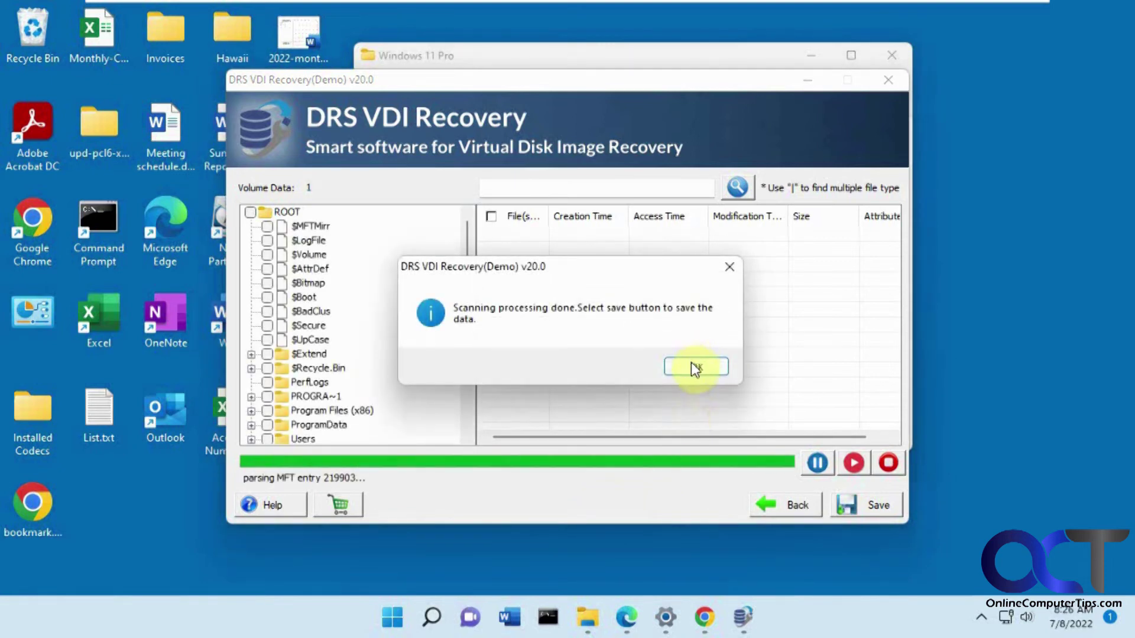
Expand Users > user profile > Documents and tick bookmark.htm in the detailed file list
{"action": "left_click", "coordinate": [695, 367]}
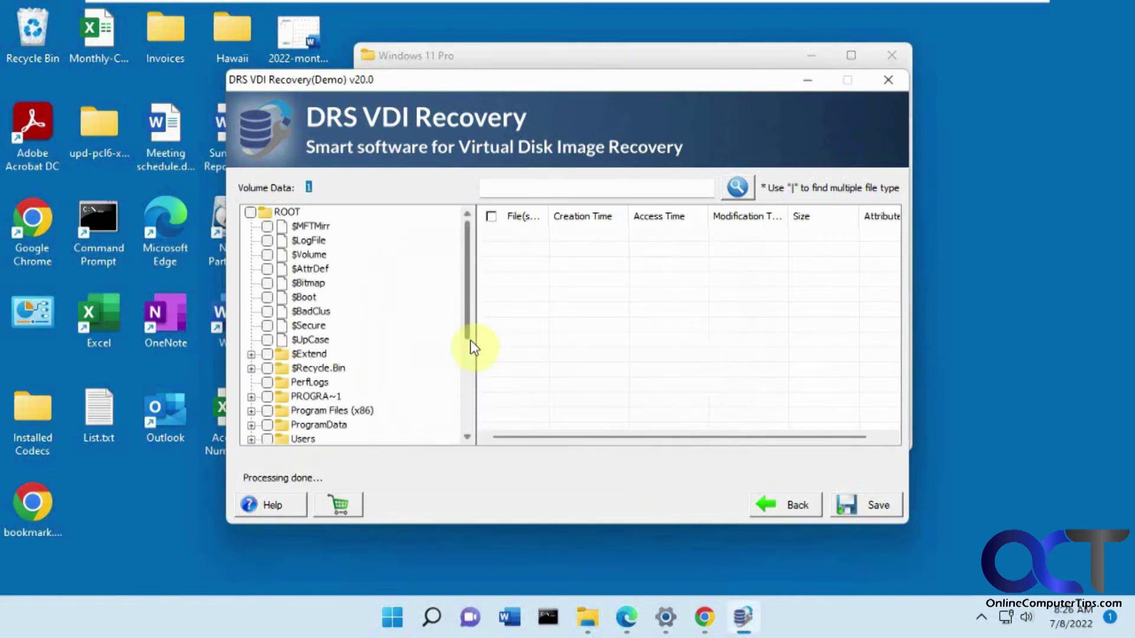
{"action": "left_click_drag", "start_coordinate": [467, 317], "coordinate": [470, 366]}
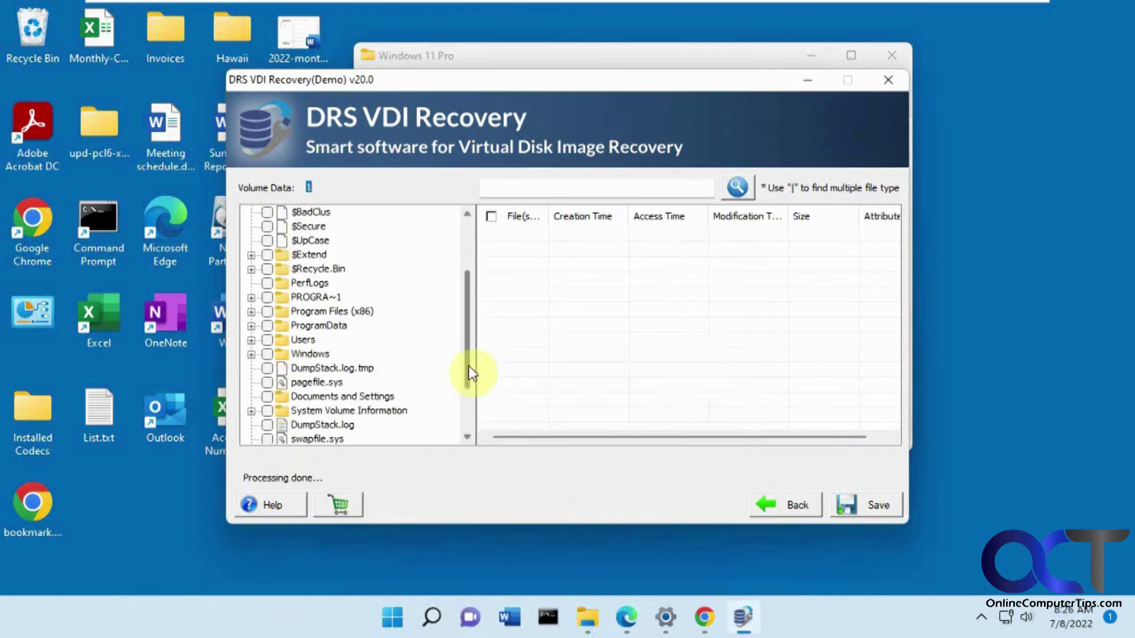
{"action": "left_click", "coordinate": [250, 340]}
{"action": "left_click", "coordinate": [267, 423]}
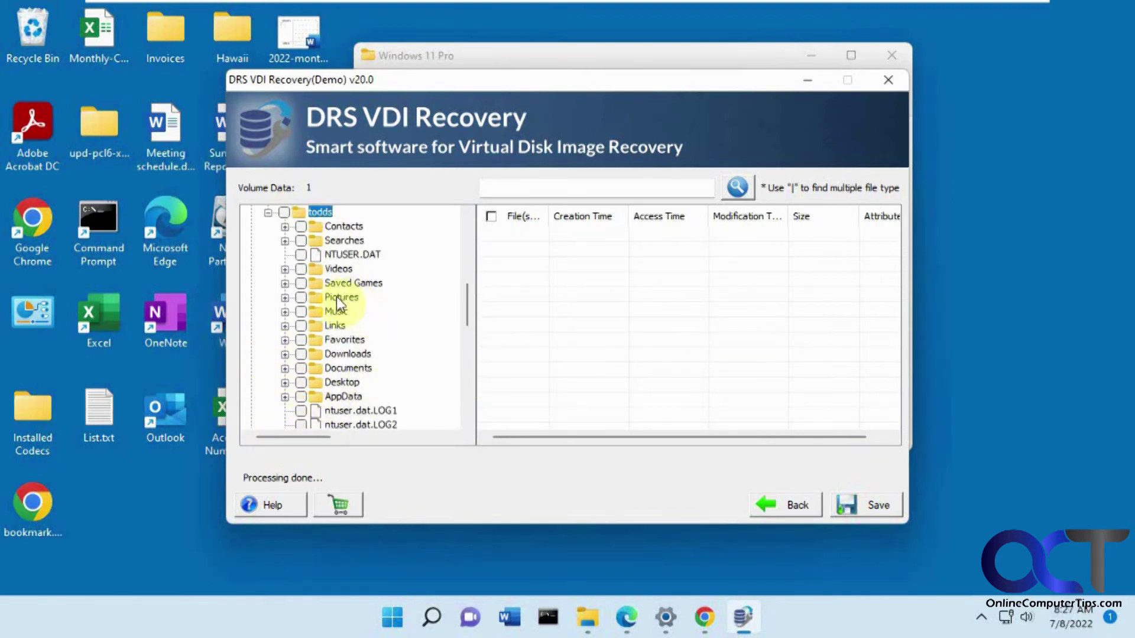
{"action": "left_click", "coordinate": [284, 368]}
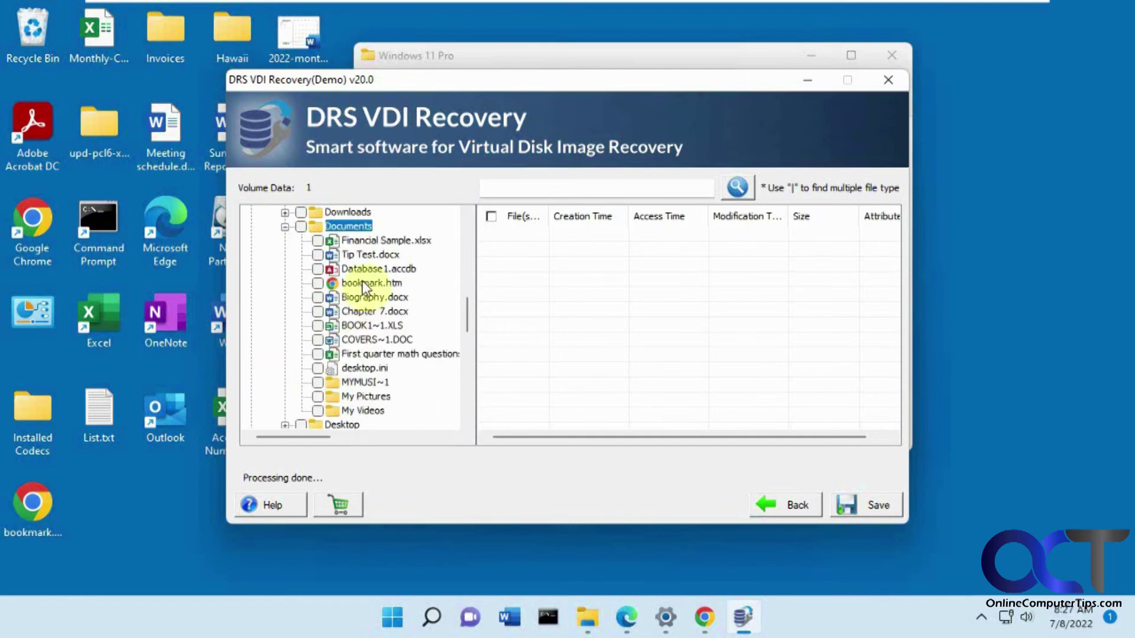
{"action": "left_click", "coordinate": [318, 283]}
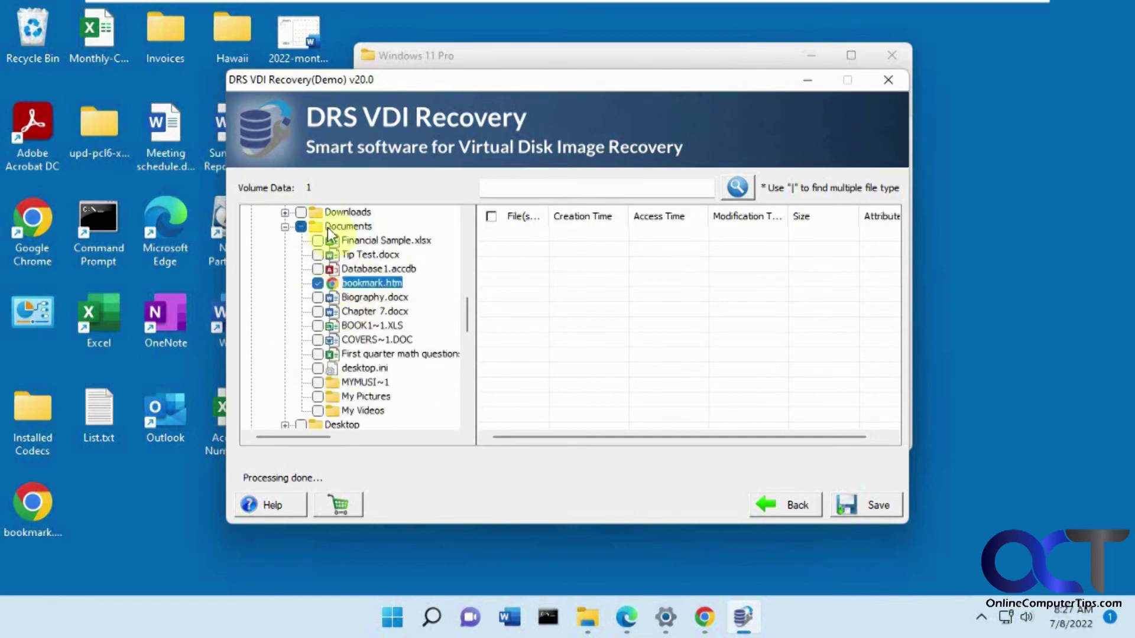
{"action": "left_click", "coordinate": [349, 226]}
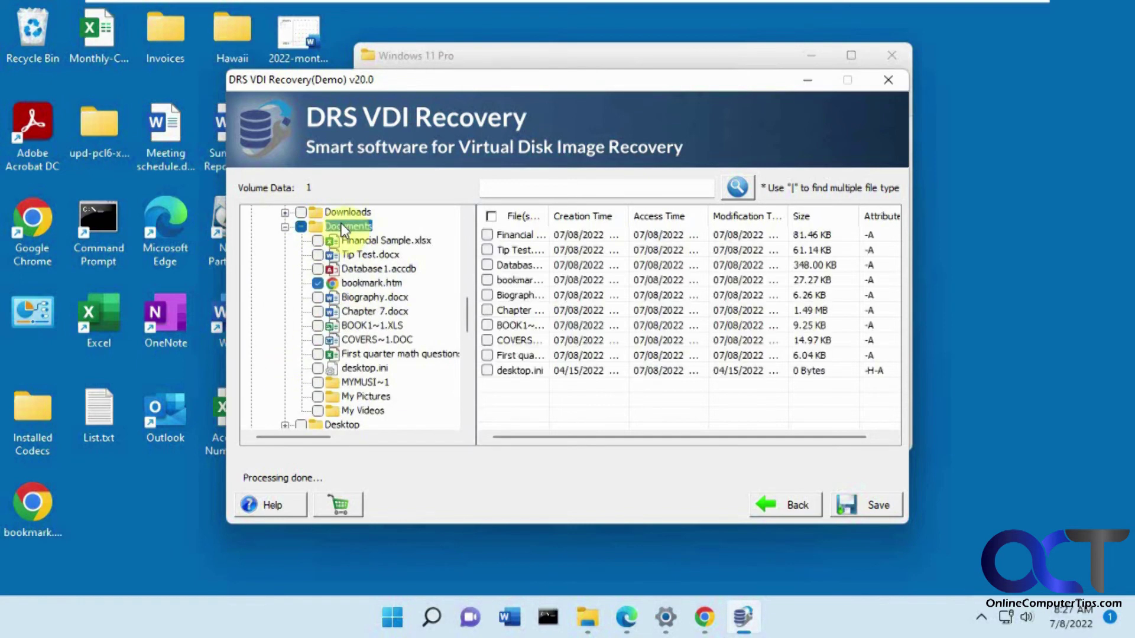
{"action": "left_click", "coordinate": [487, 279]}
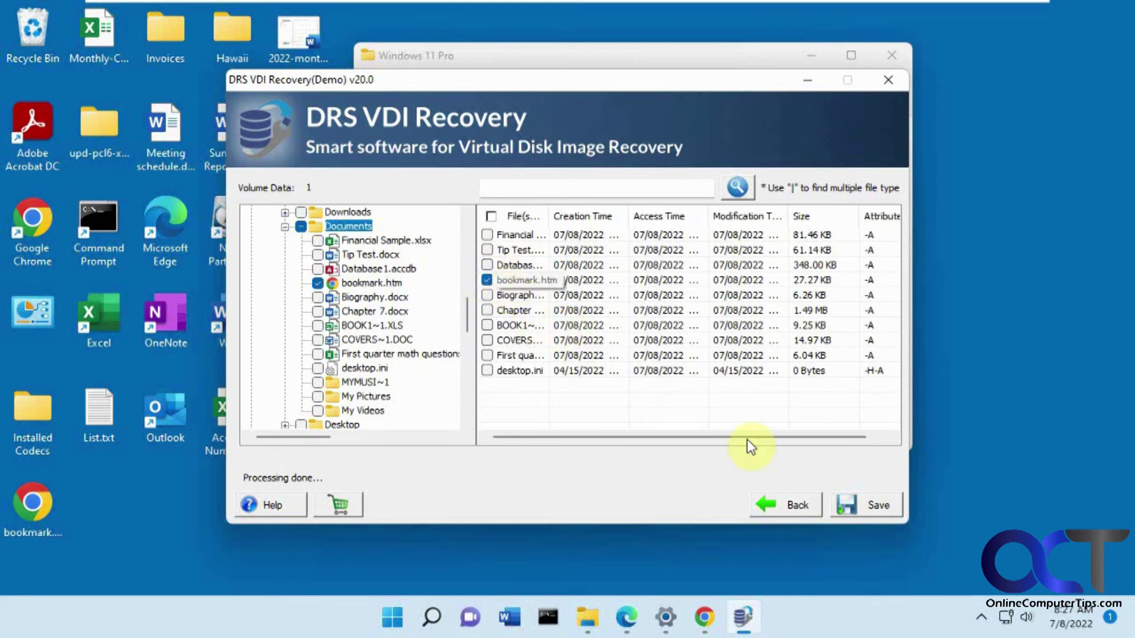
{"action": "left_click", "coordinate": [859, 508]}
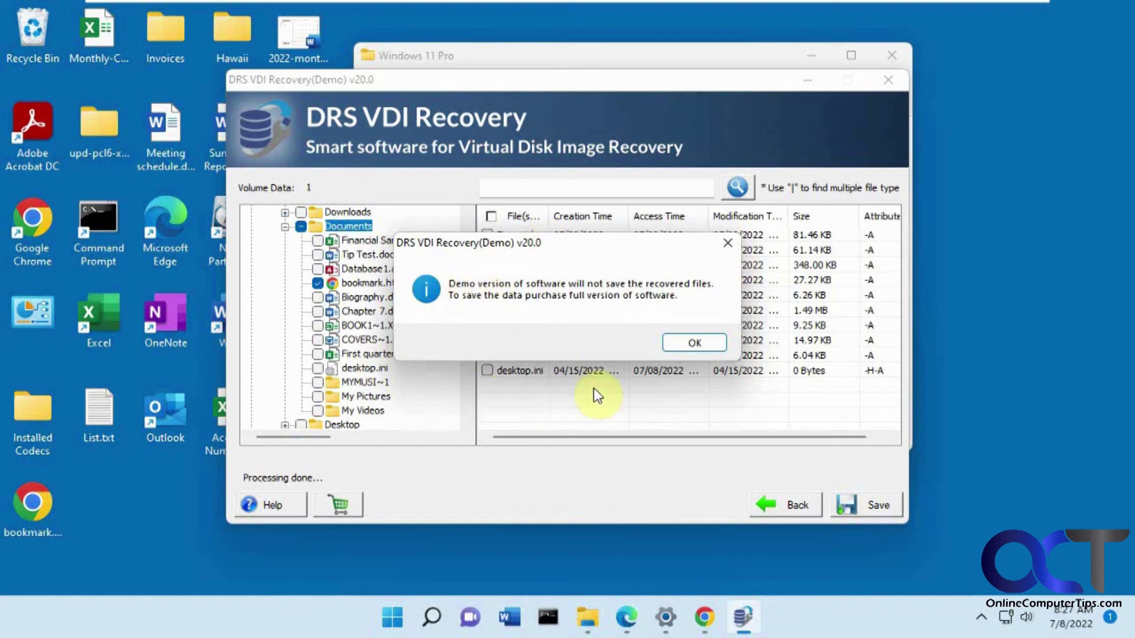
{"action": "left_click", "coordinate": [682, 342]}
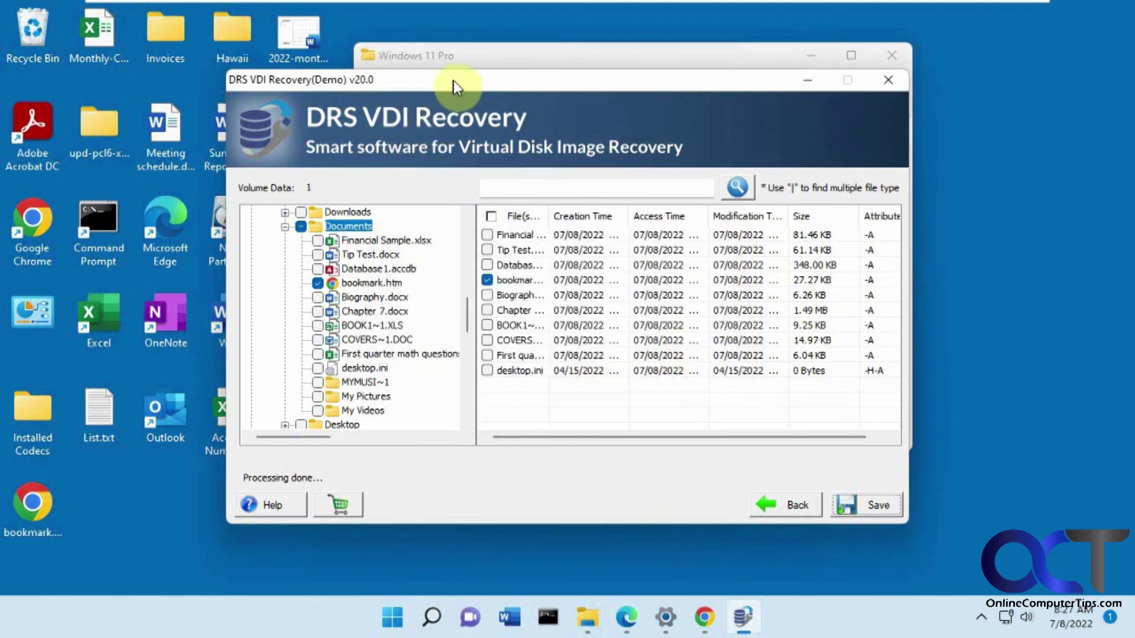
{"action": "left_click_drag", "start_coordinate": [453, 80], "coordinate": [597, 66]}
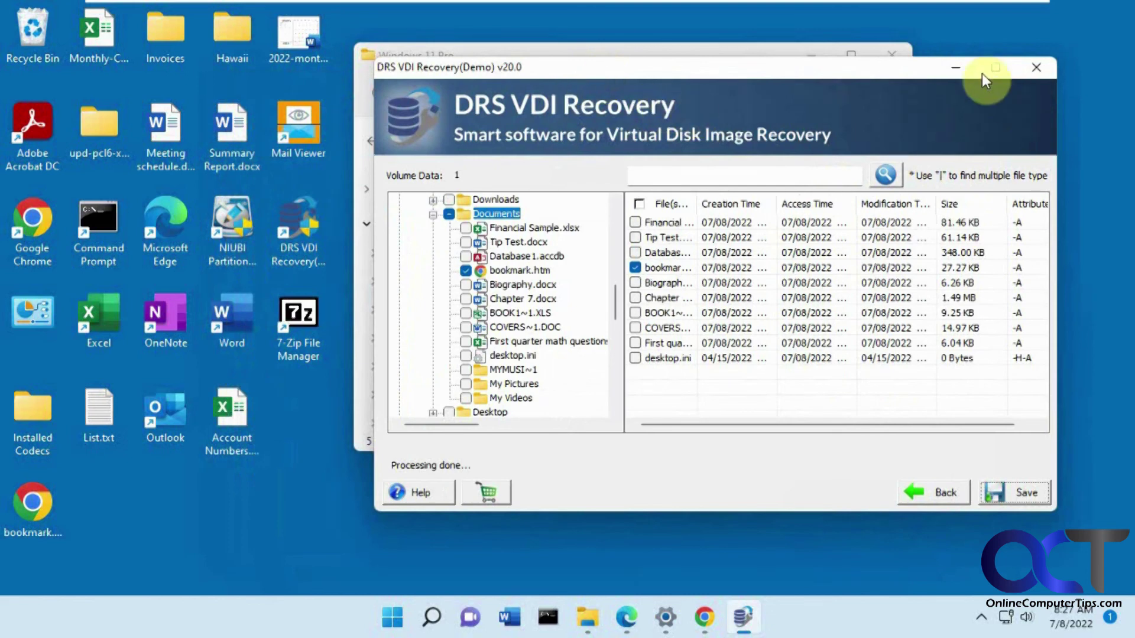
Minimize DRS VDI Recovery to bring the Windows 11 Pro folder in File Explorer forward
{"action": "left_click", "coordinate": [958, 66]}
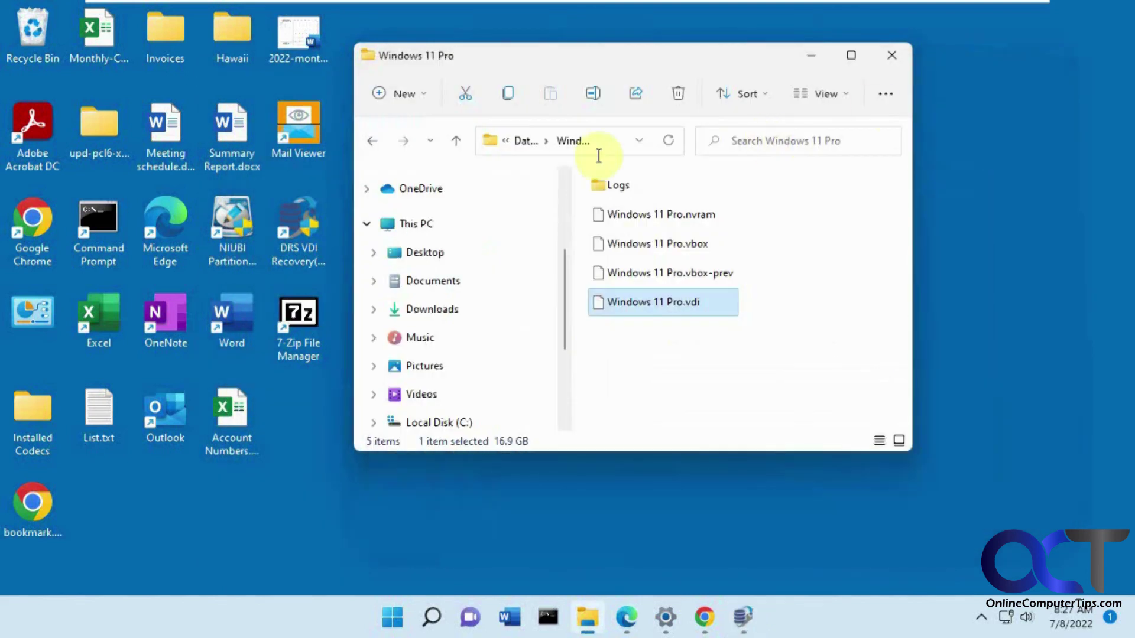